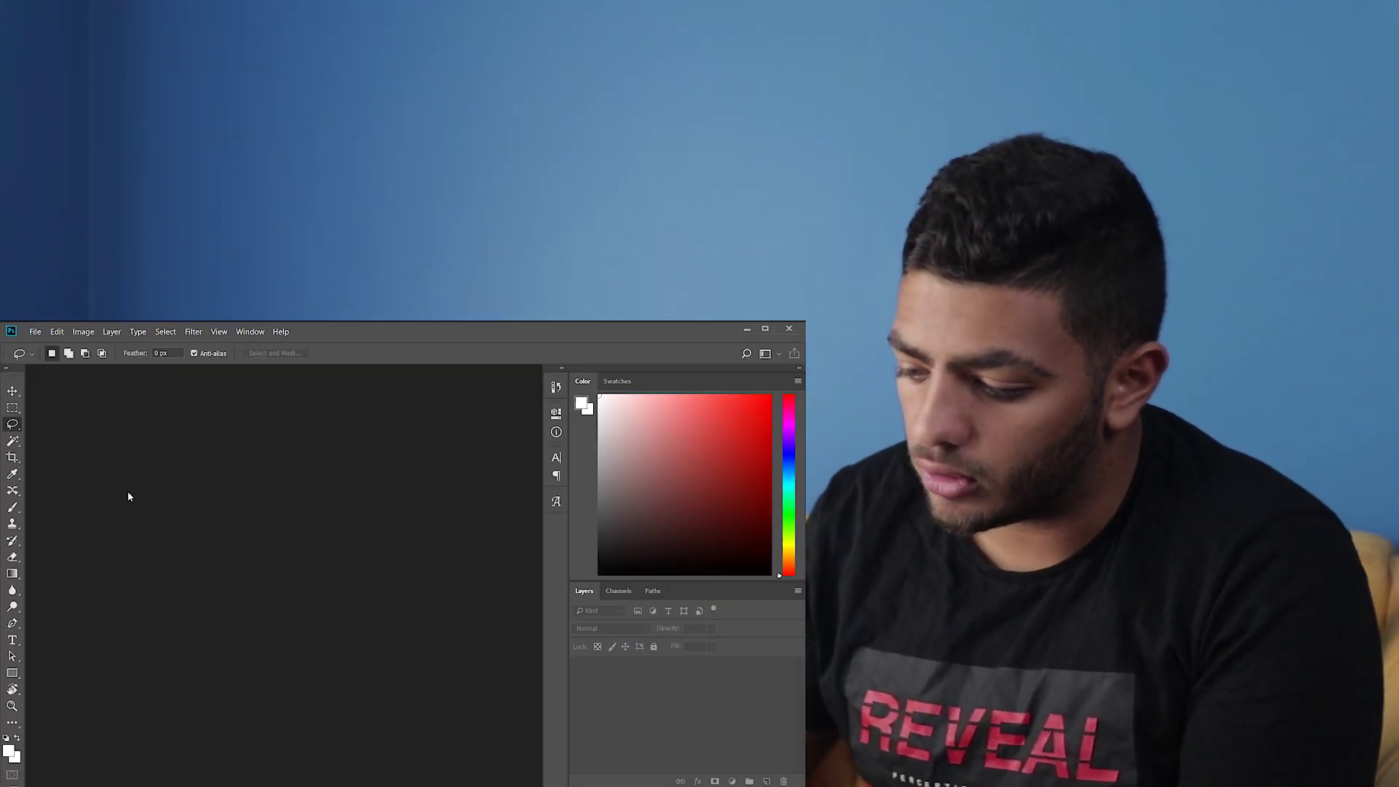
- Create Untitled-1, a blank white document from the Landscape preset, at RGB/8
key(ctrl+n)
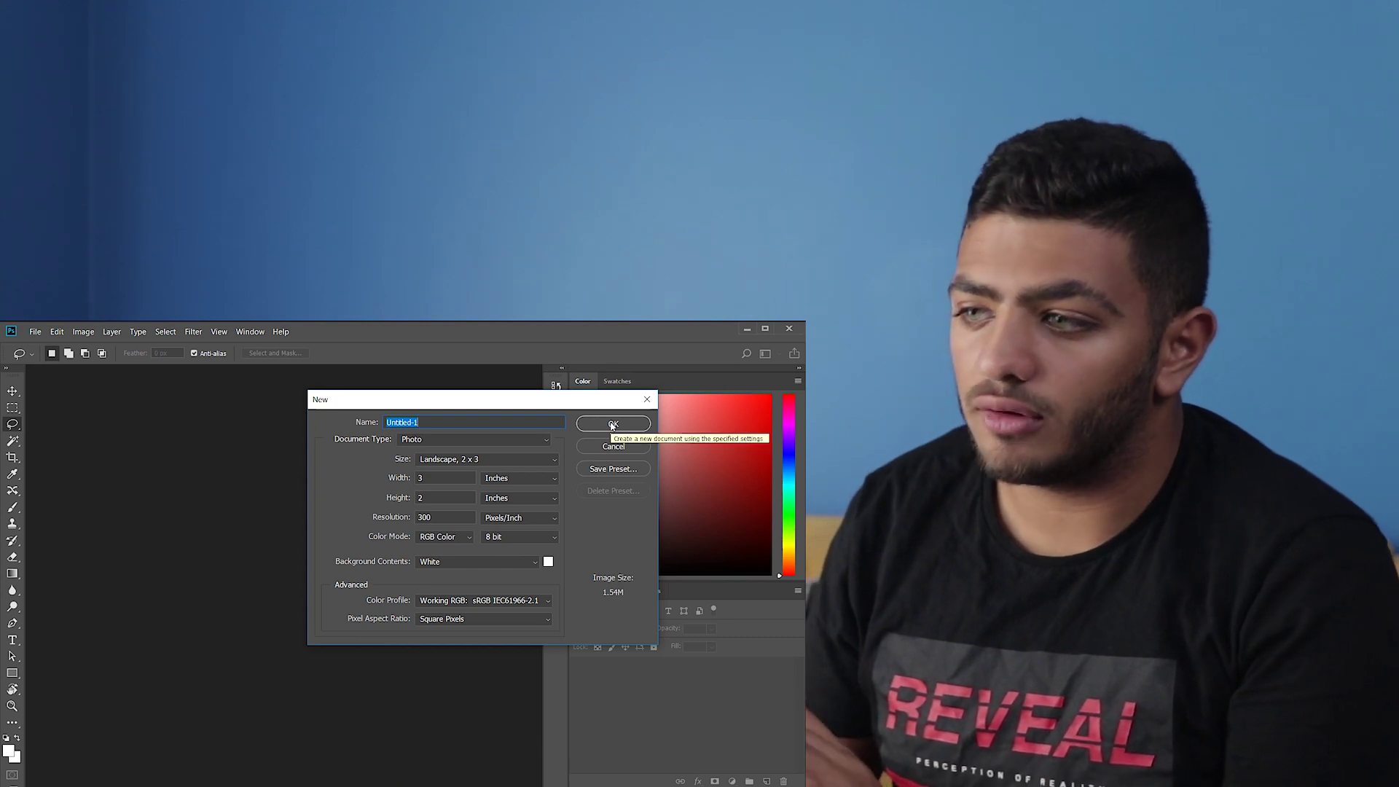
click(614, 425)
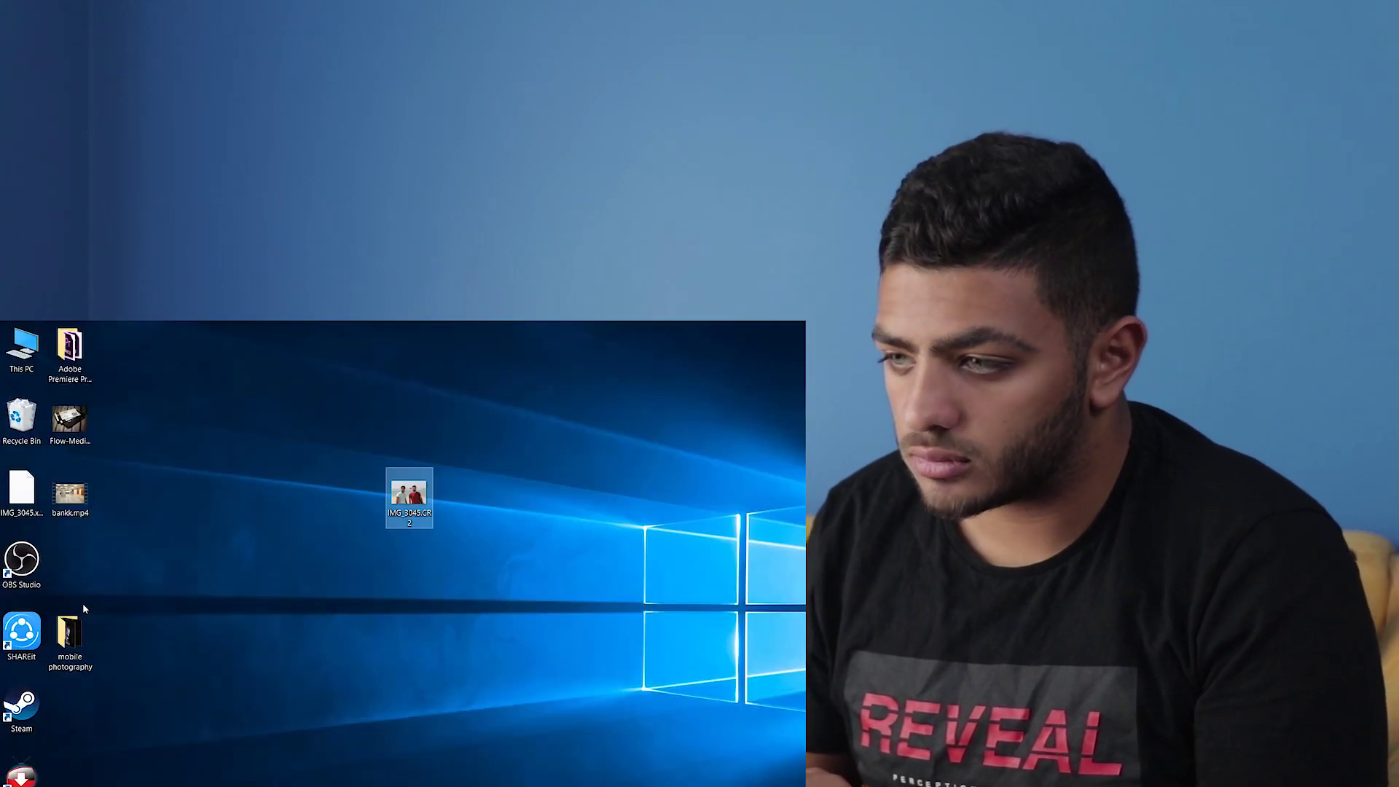
- Drop IMG_3045.CR2 onto the canvas, accept Camera Raw, and commit it as a layer
mouse_move(409, 495)
mouse_down()
mouse_move(262, 640)
mouse_move(150, 783)
mouse_up()
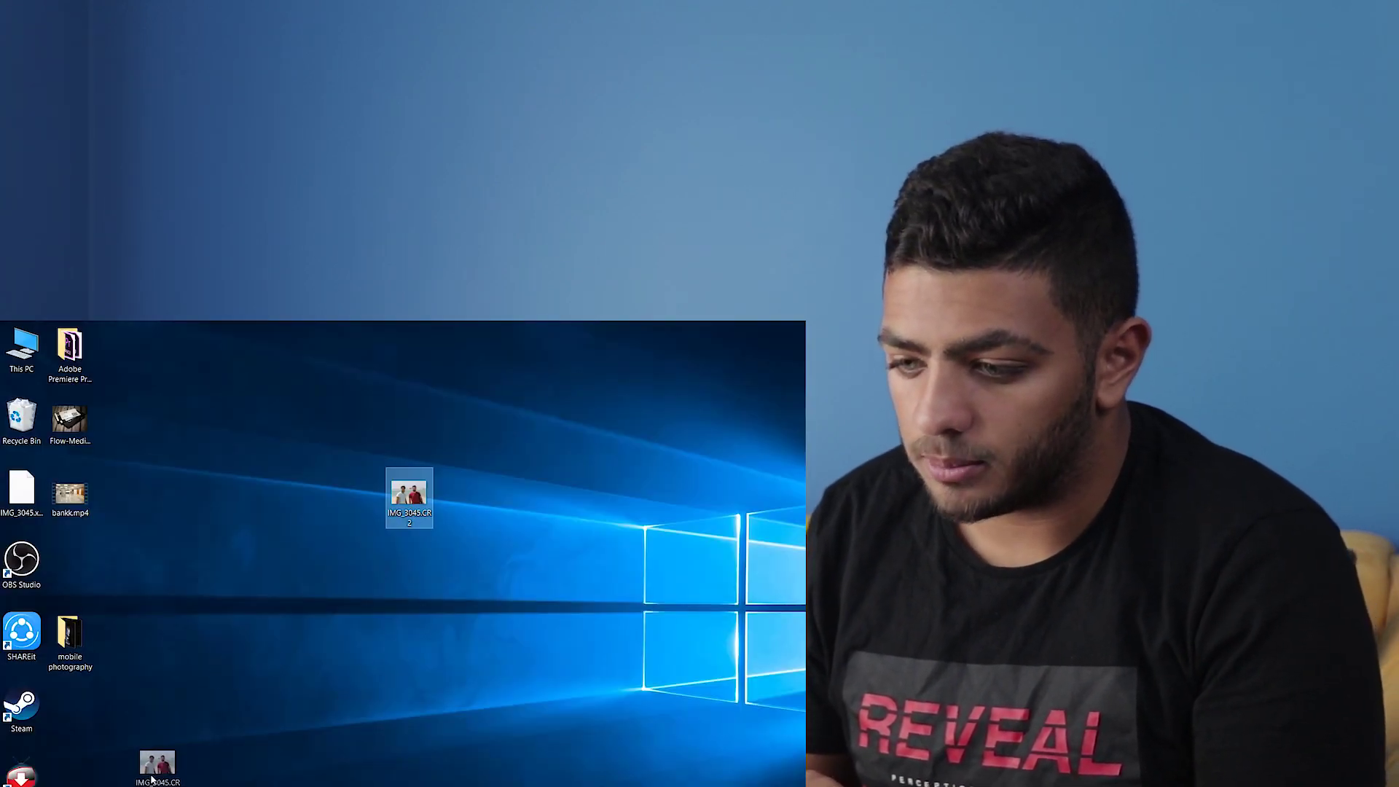
drag(149, 783, 265, 671)
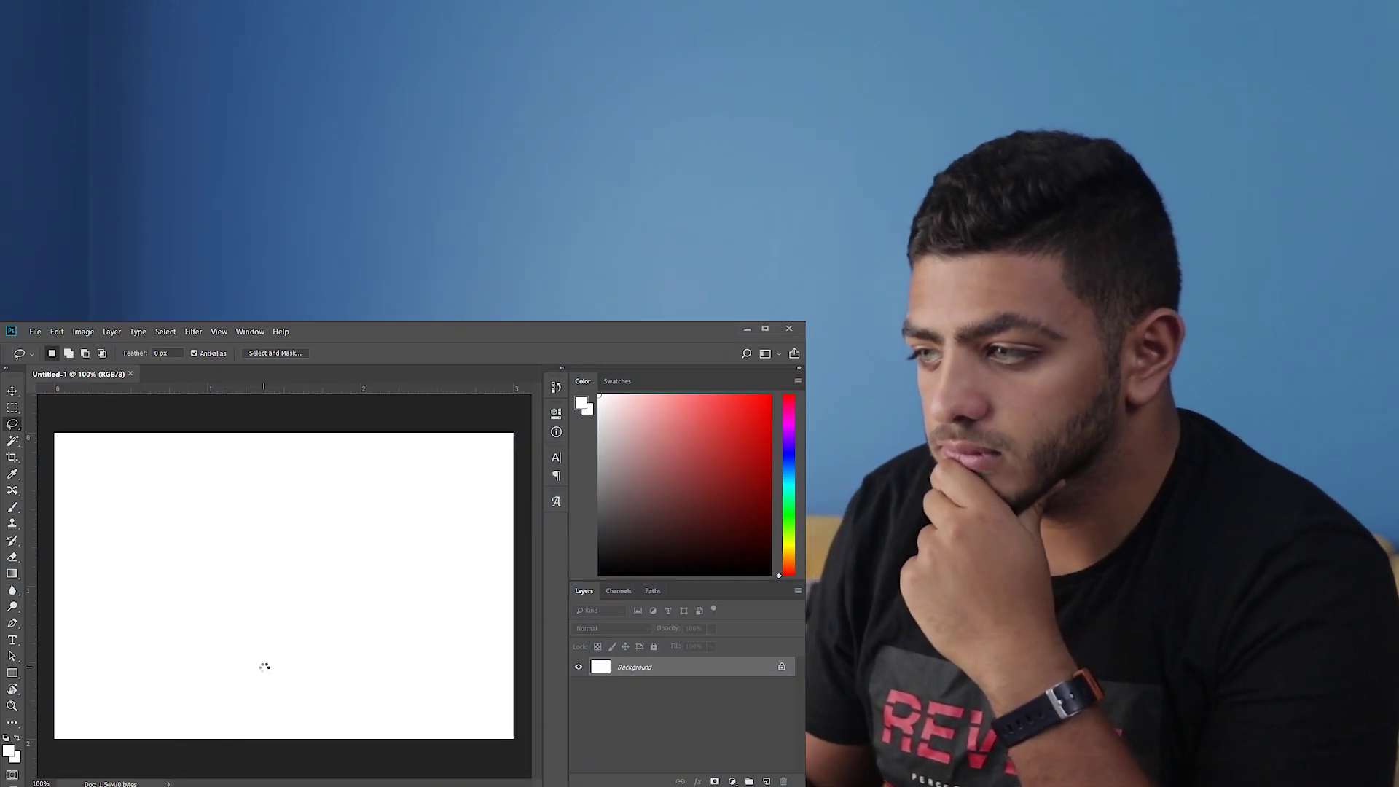
key(Return)
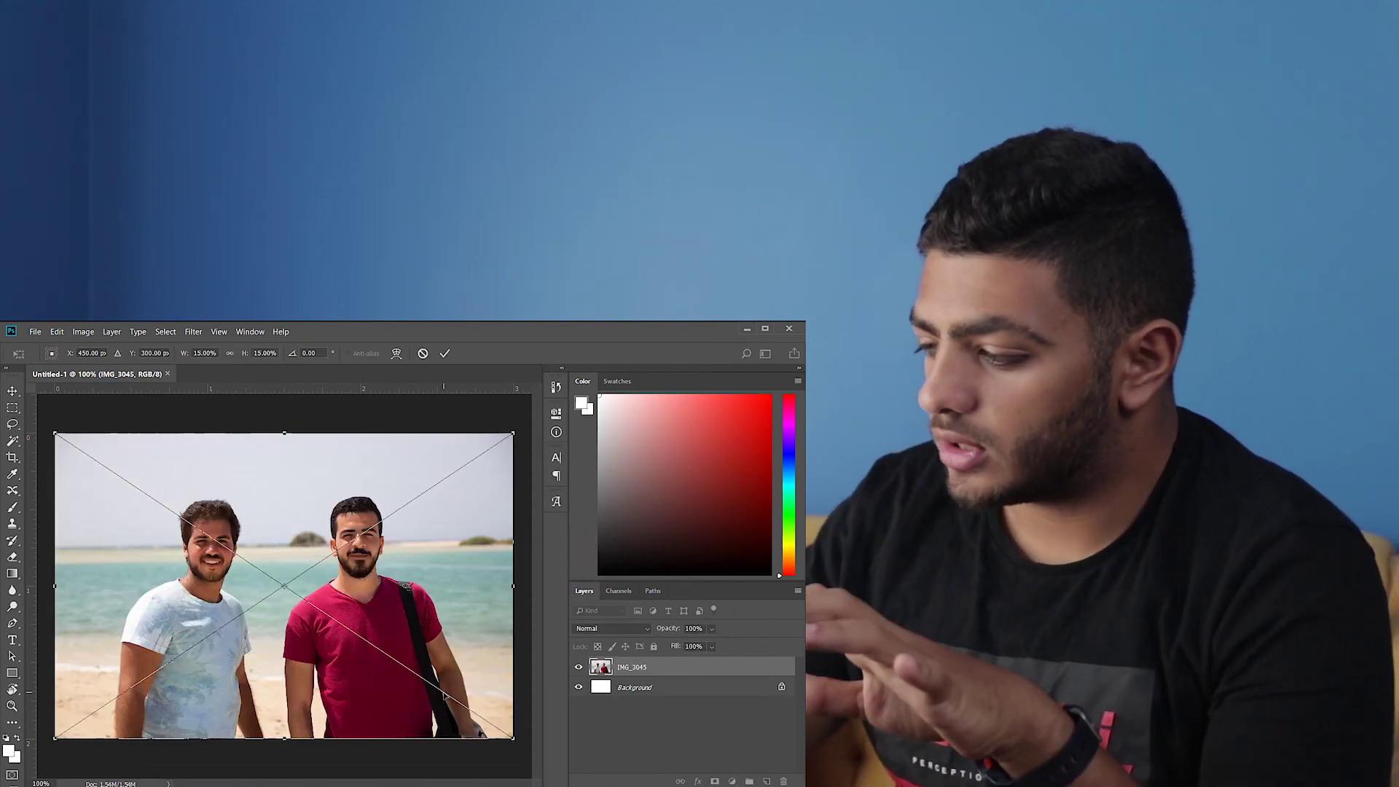
key(Return)
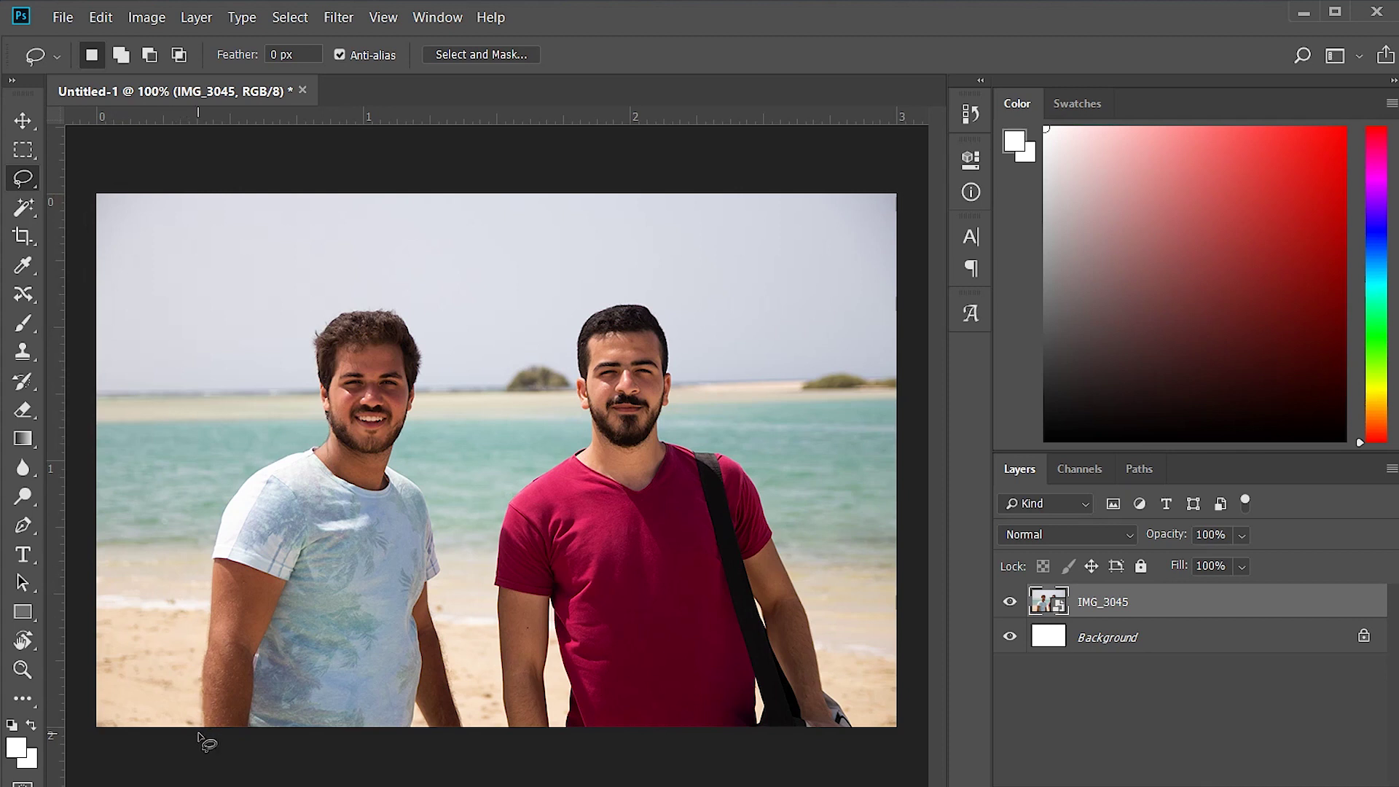
- Lasso a loose outline around the left man in the white shirt, closing along the bottom edge
drag(197, 732, 201, 699)
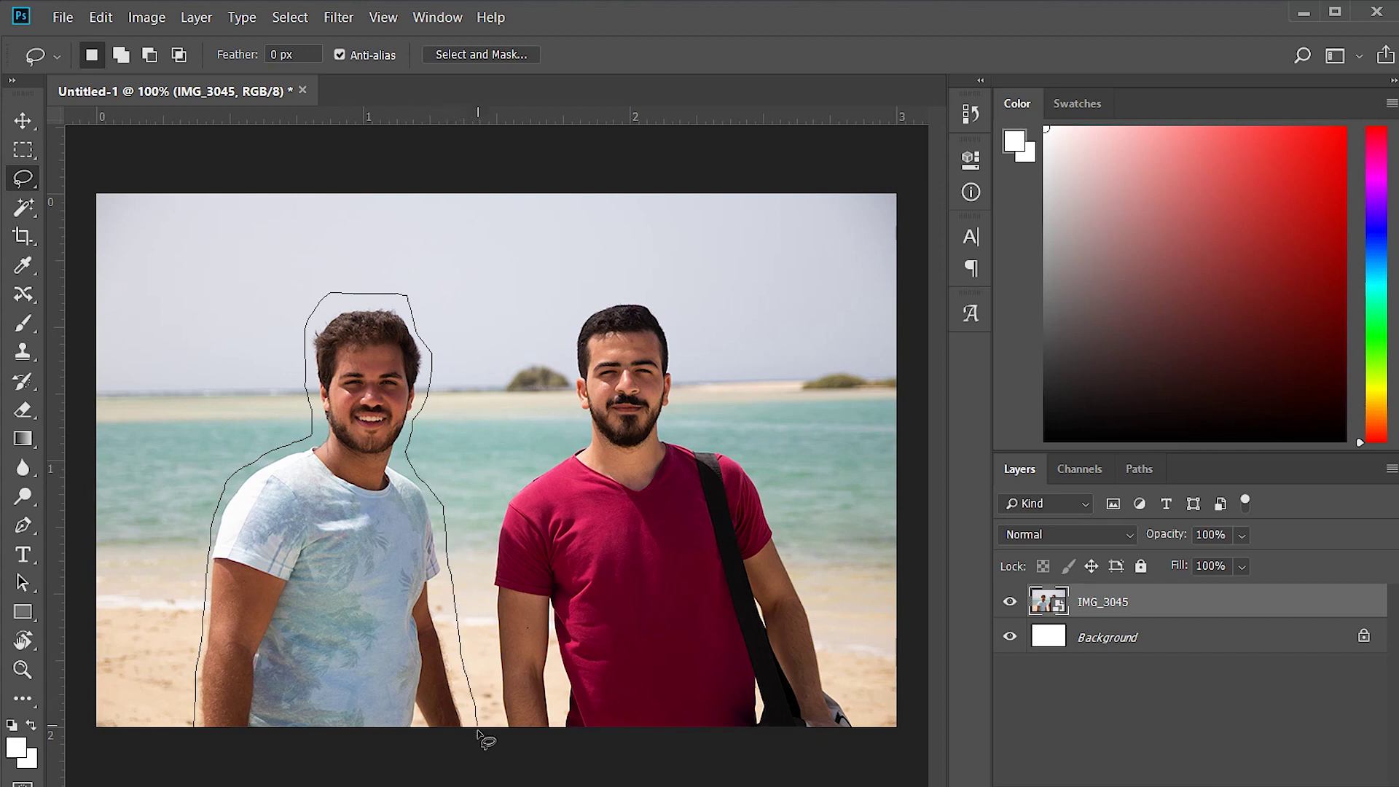
drag(470, 739, 216, 753)
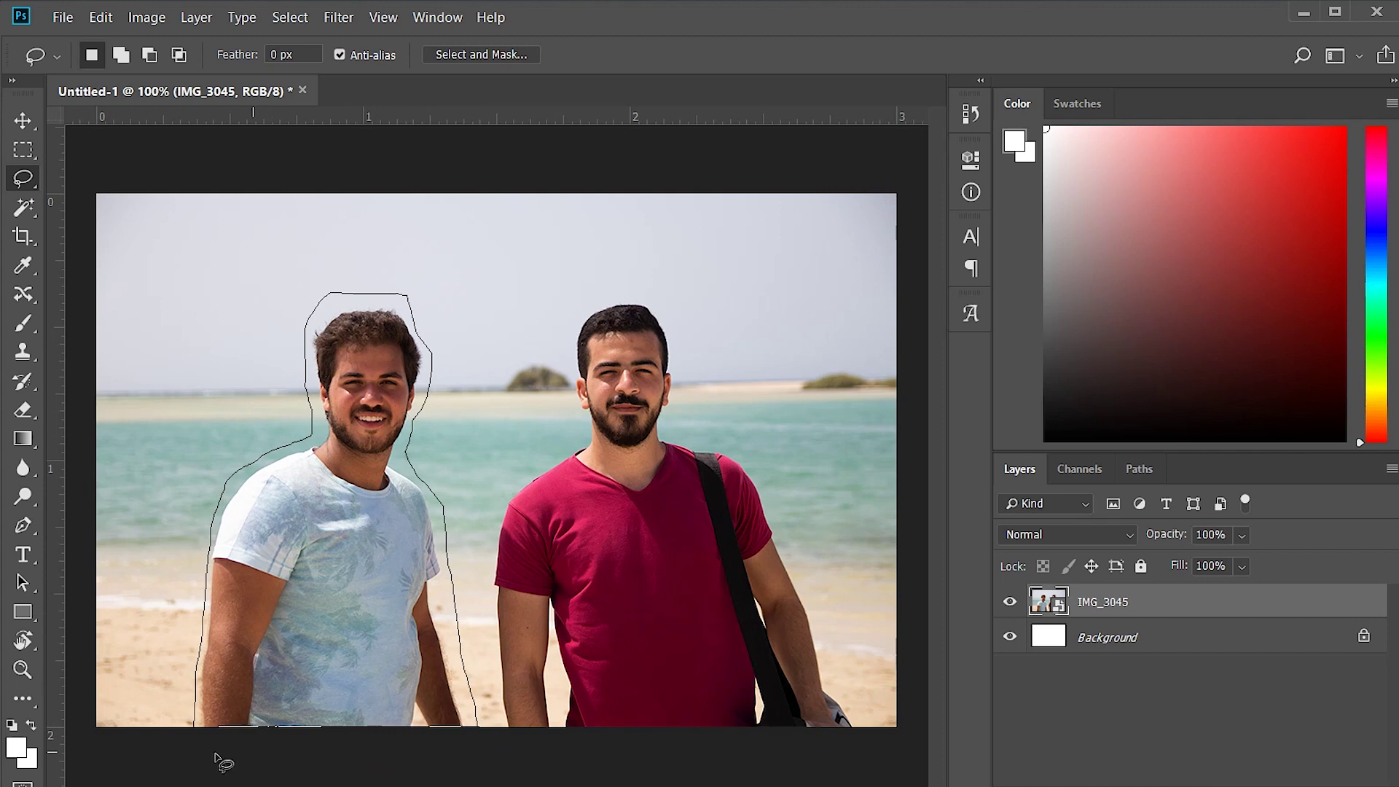
drag(195, 756, 194, 756)
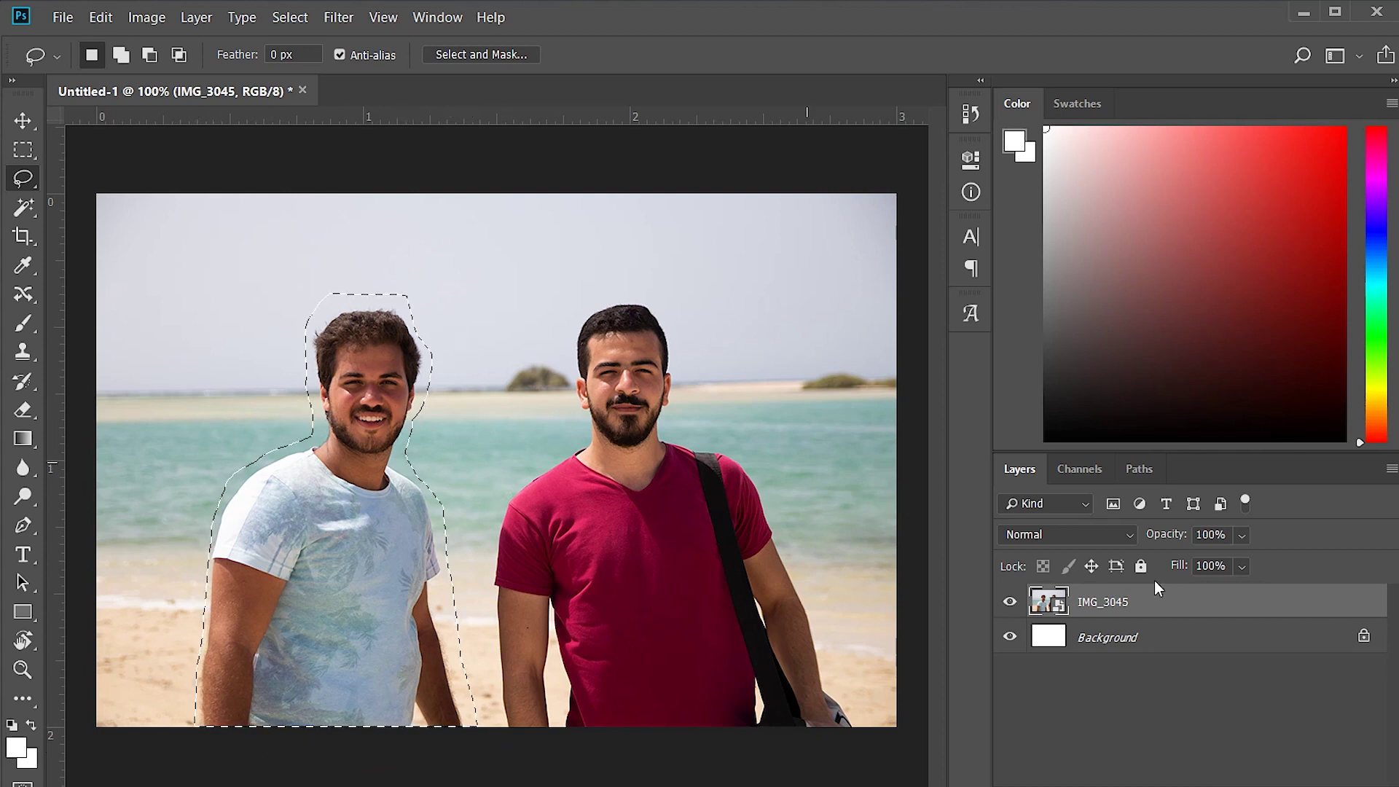
right_click(1108, 614)
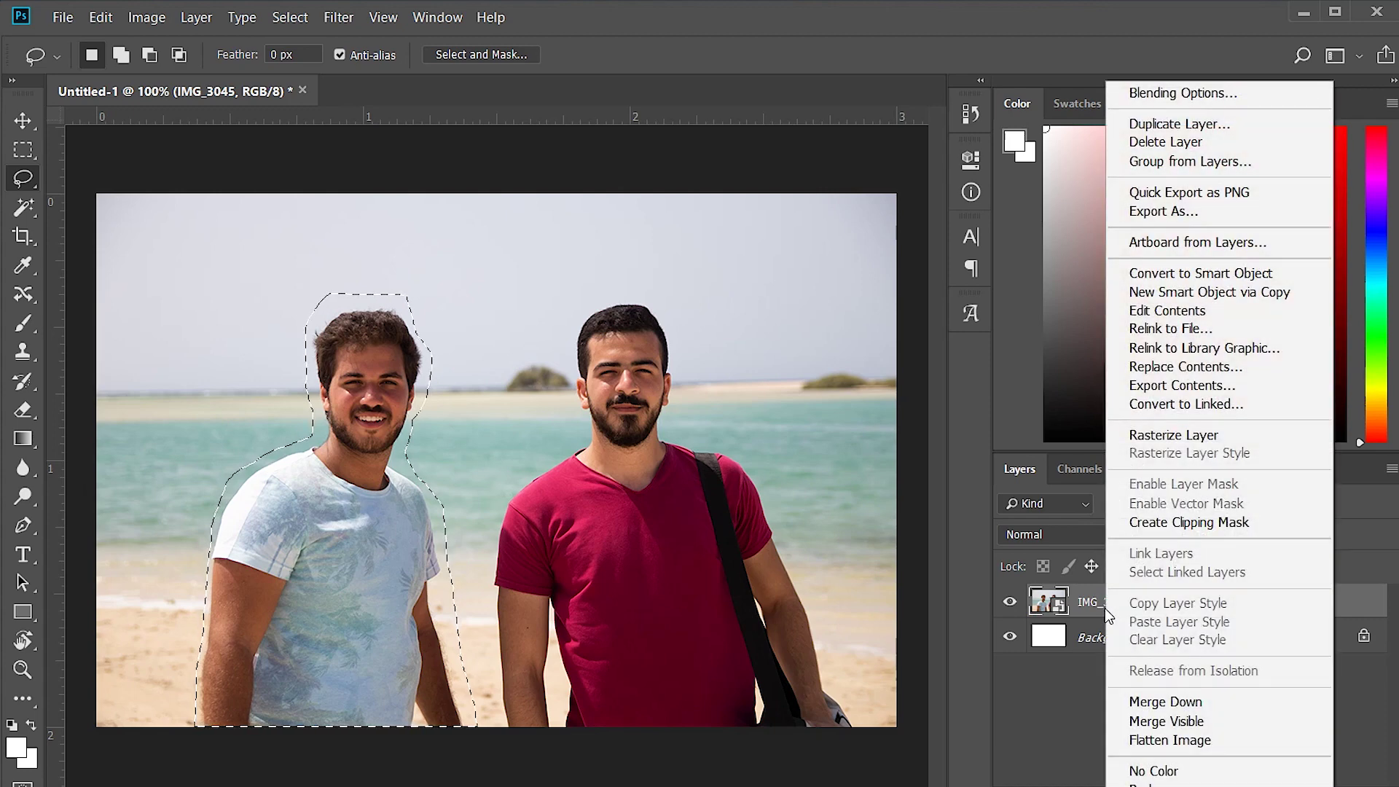
- Rasterize the IMG_3045 smart object layer into ordinary pixels
click(1217, 437)
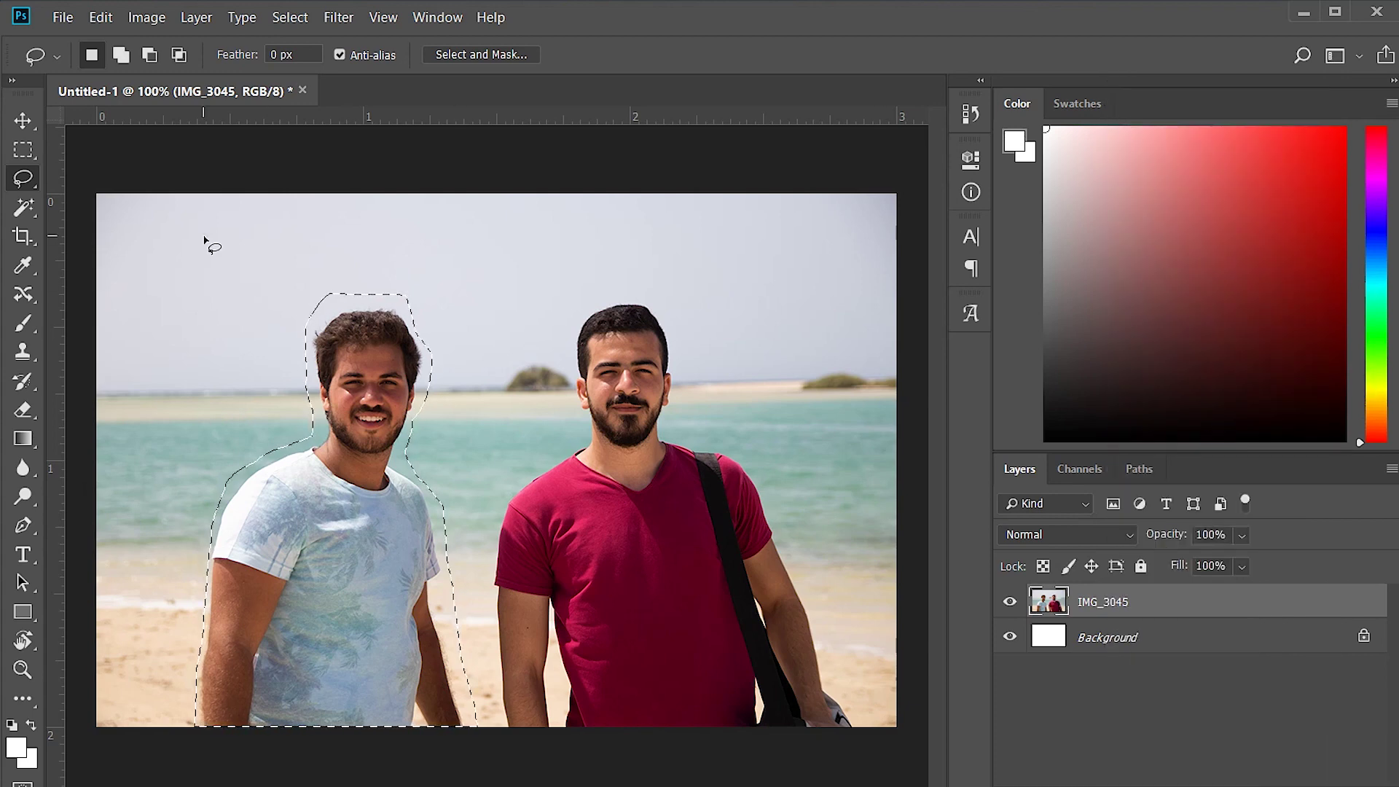
click(101, 17)
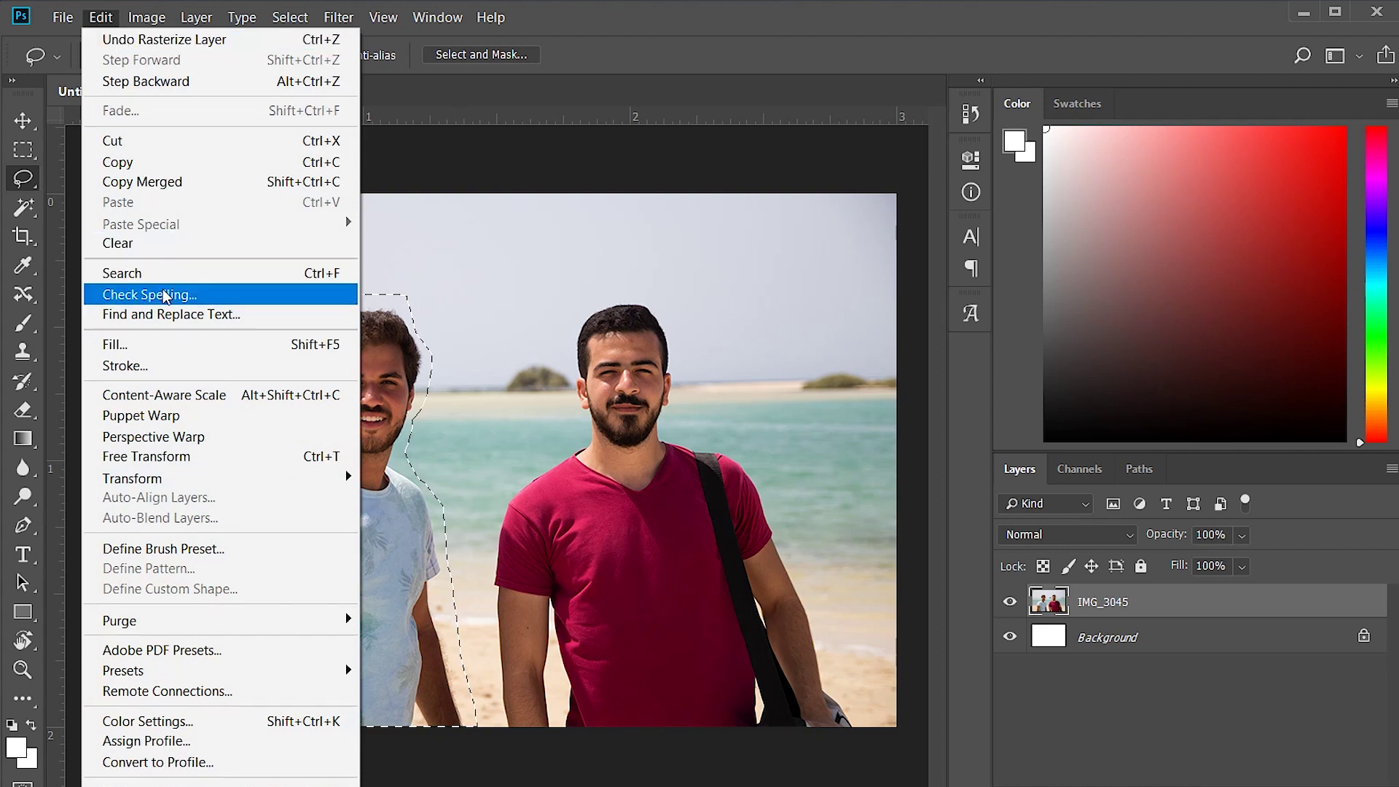
- Fill the lasso selection with Content-Aware contents to erase the left man
click(175, 346)
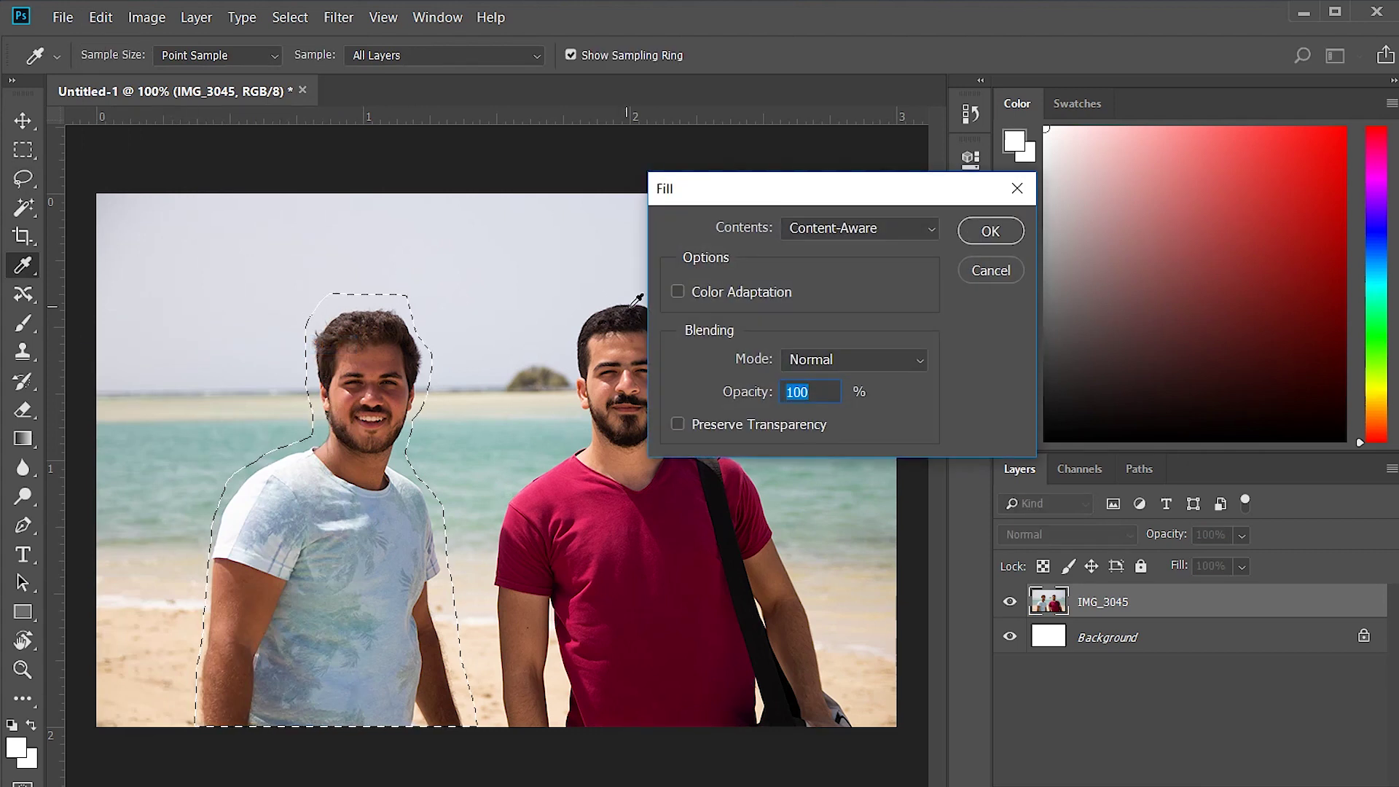
click(847, 230)
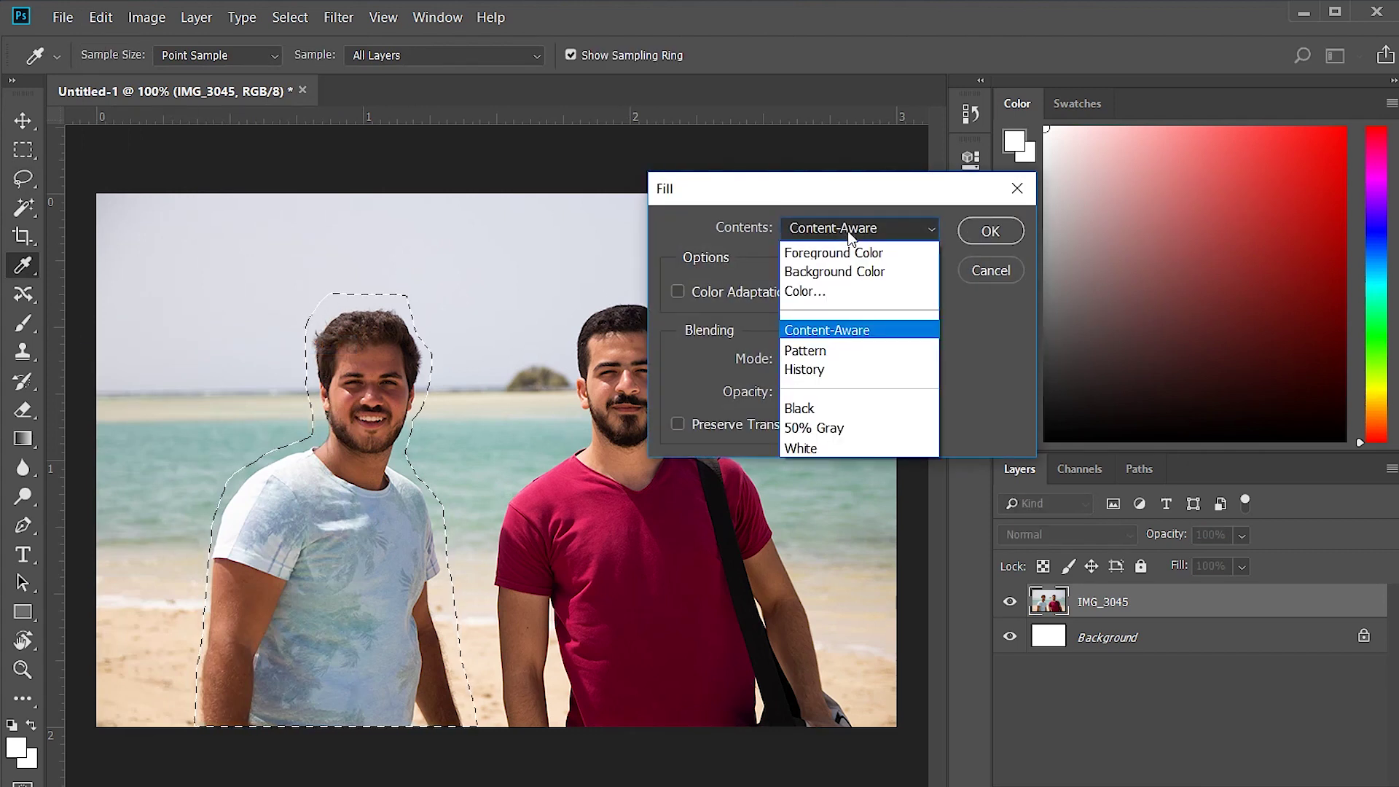
click(849, 233)
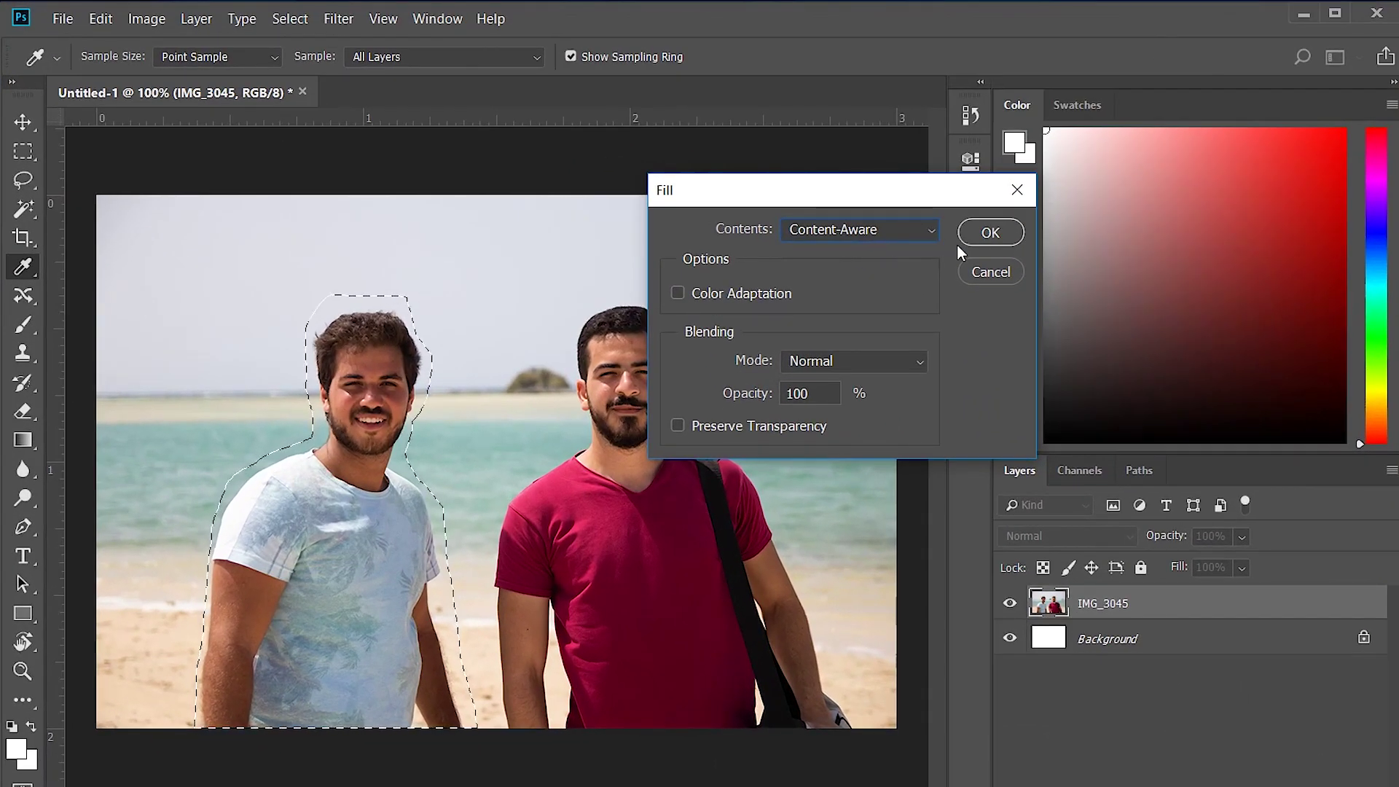
click(989, 233)
key(l)
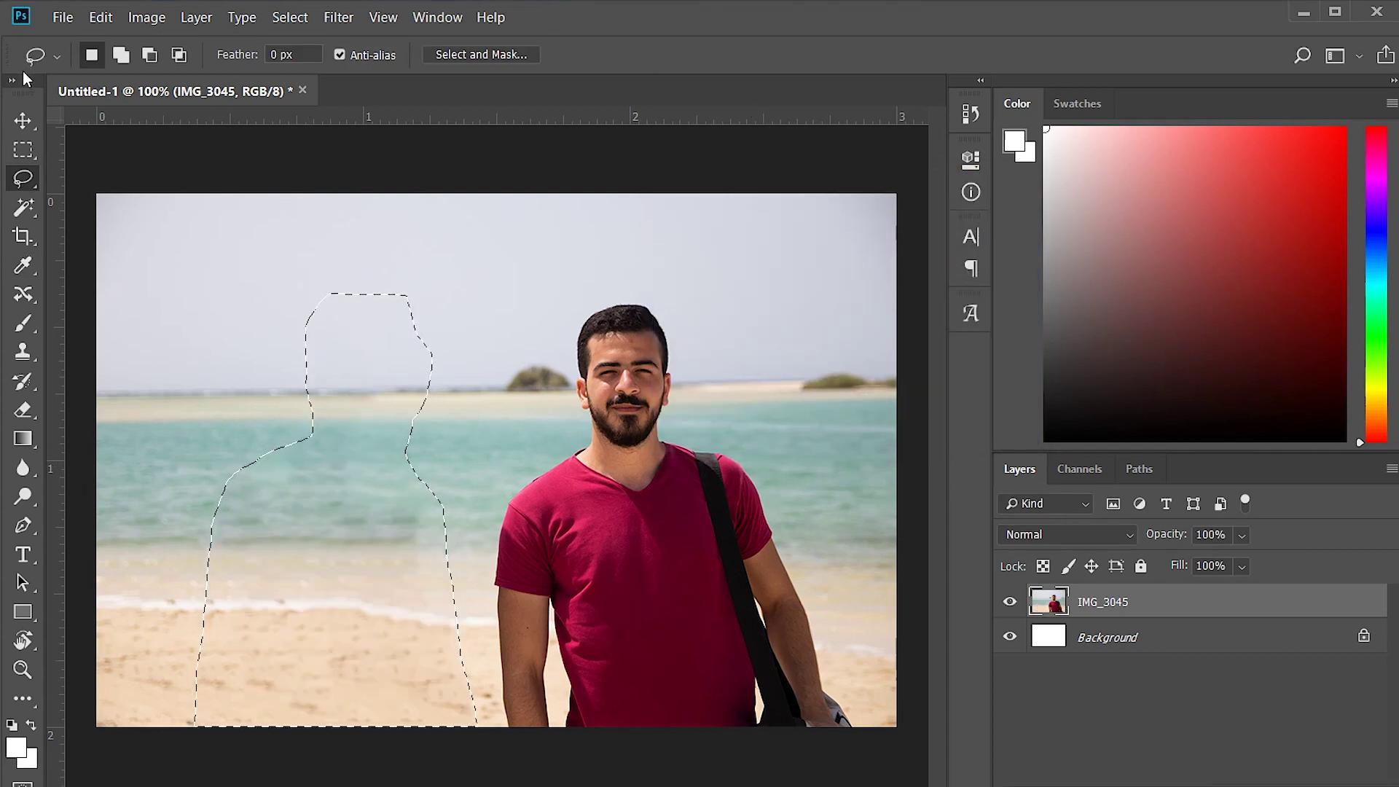
- Deselect so the filled beach area shows without the selection outline
key(ctrl+d)
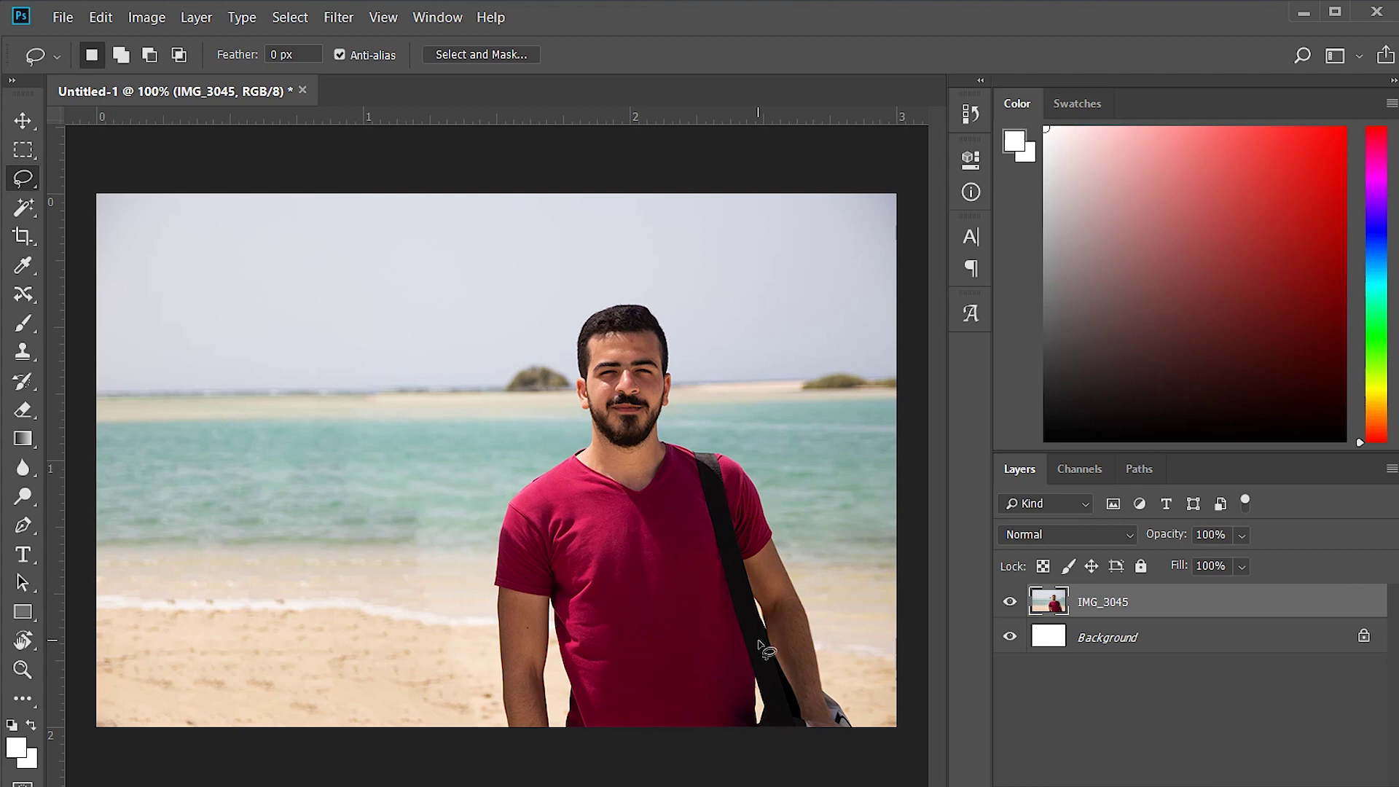
key(c)
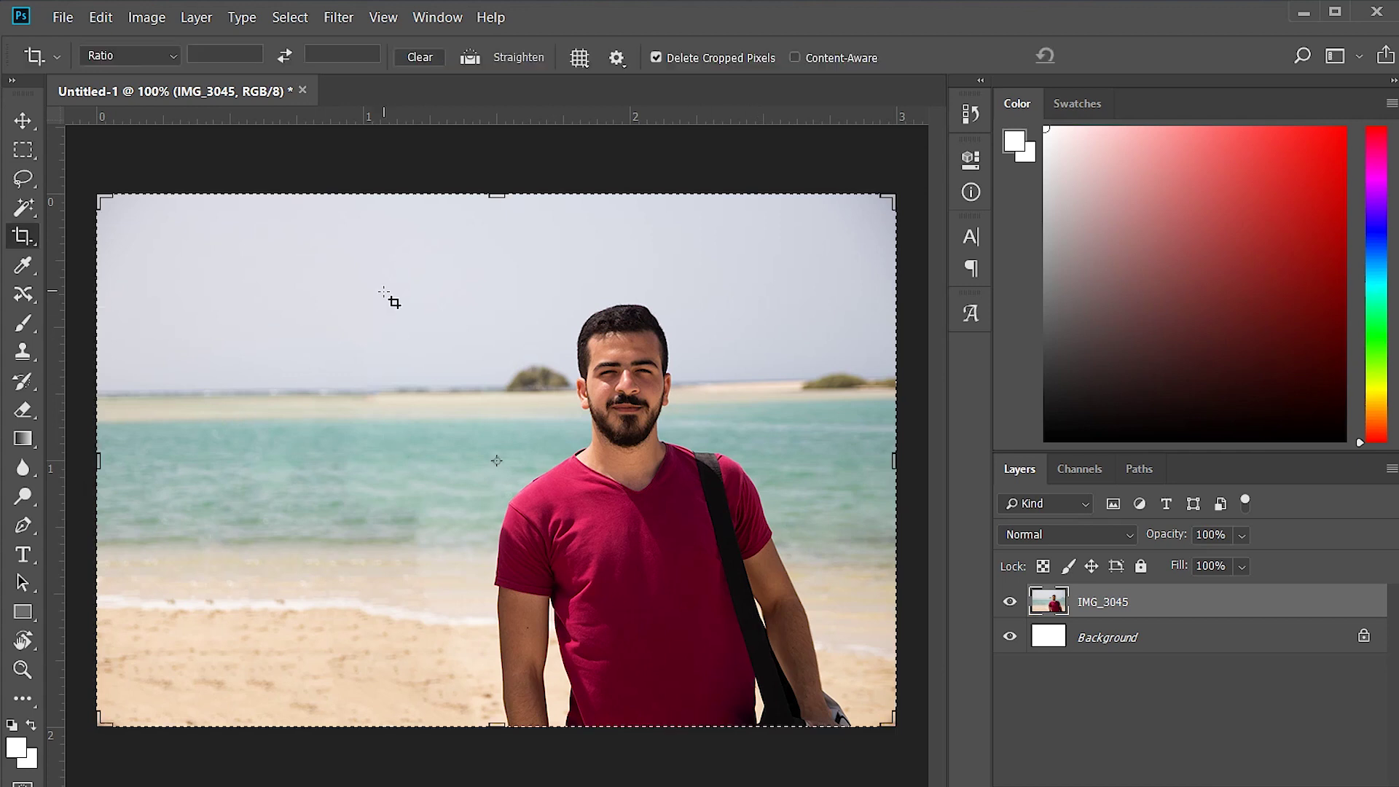
- Crop in from the top-left corner and left edge to frame the man in red
click(92, 196)
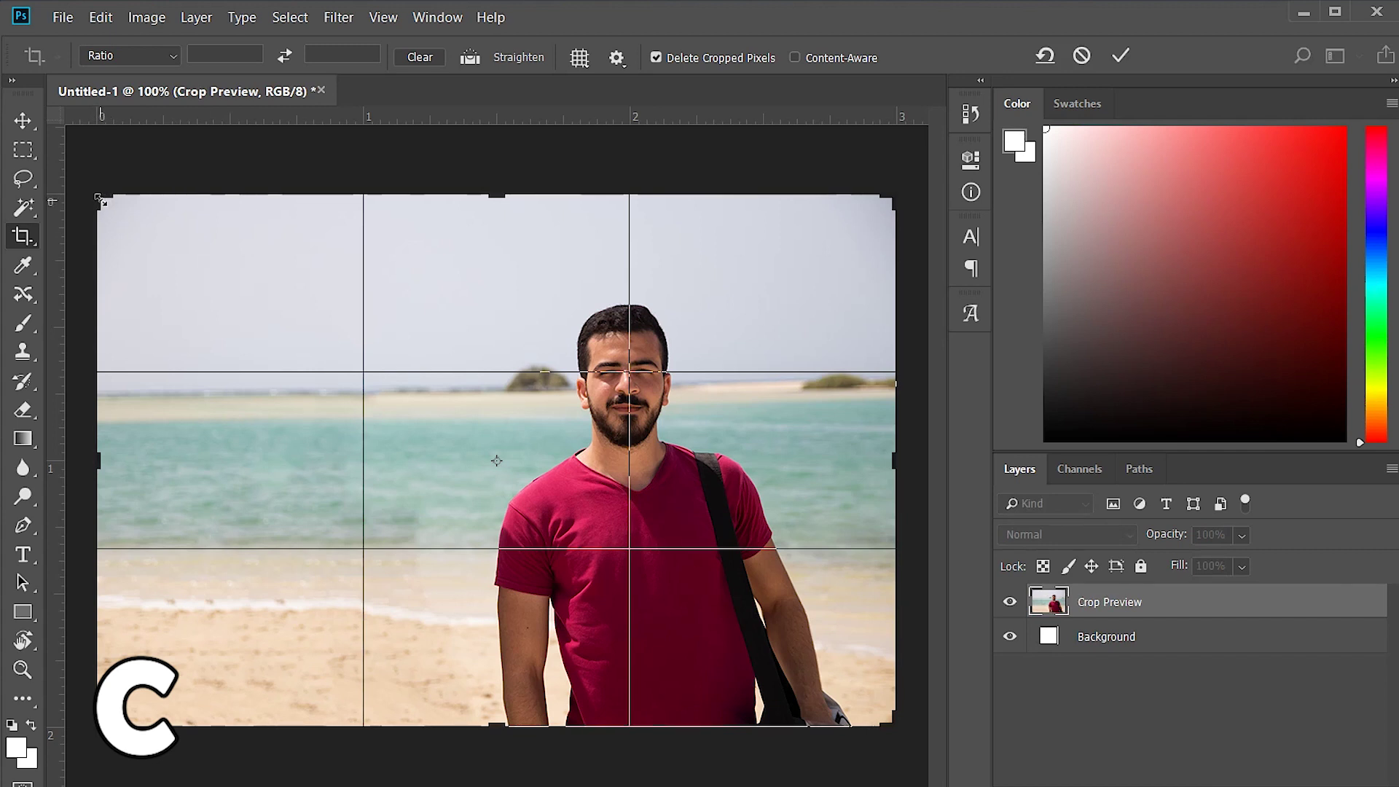
drag(100, 200, 191, 232)
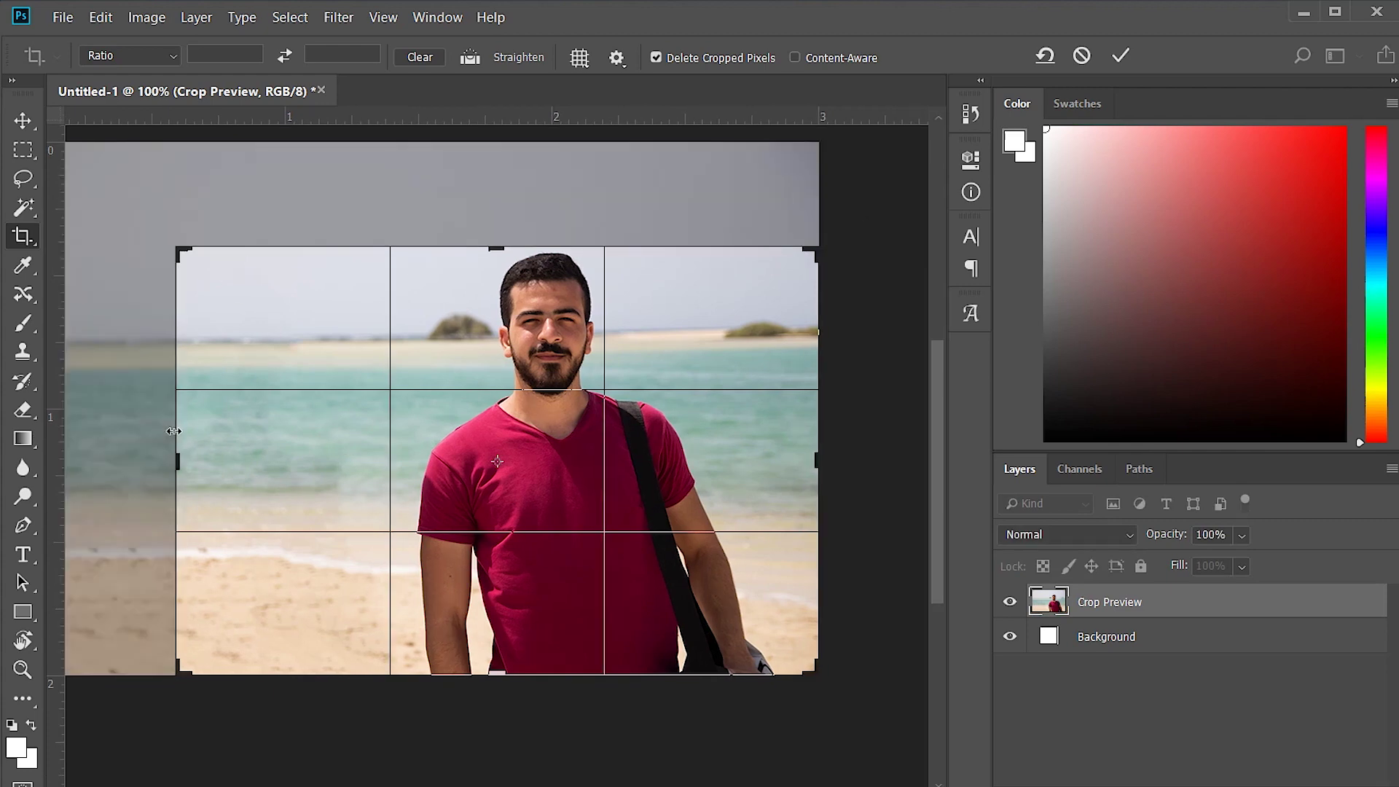
drag(176, 434, 255, 434)
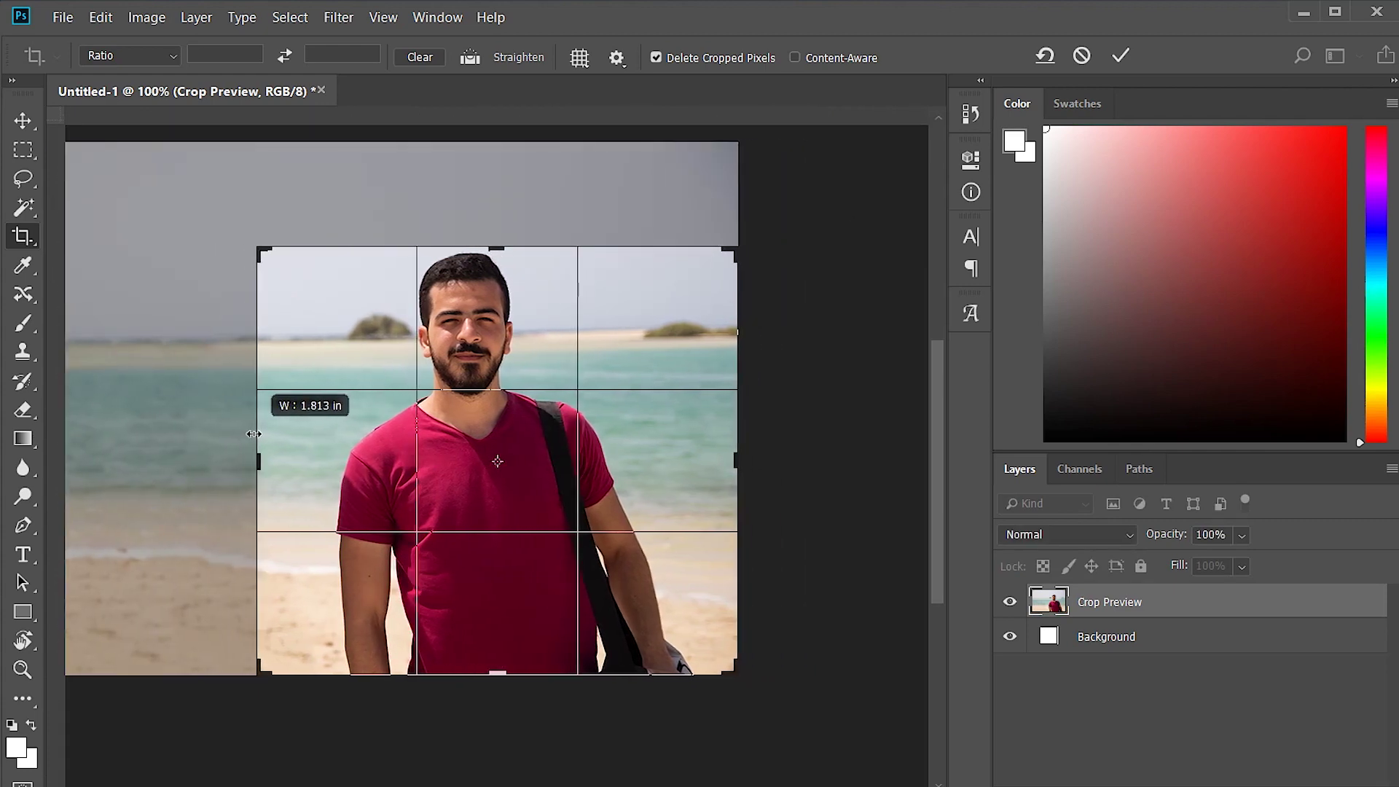
drag(255, 434, 252, 433)
key(Return)
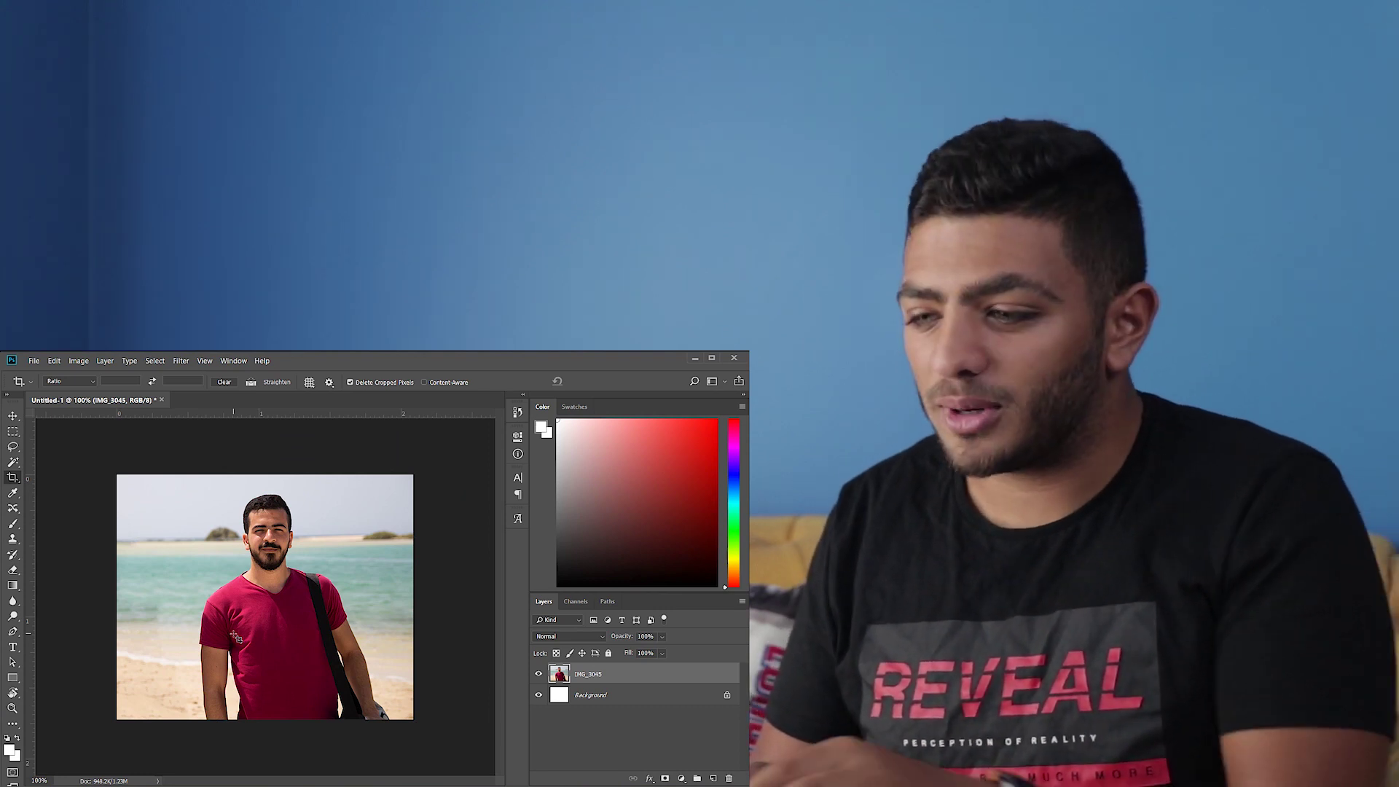
- Save a copy to the Desktop as Untitled-1.jpg with file type JPEG
key(ctrl+shift+s)
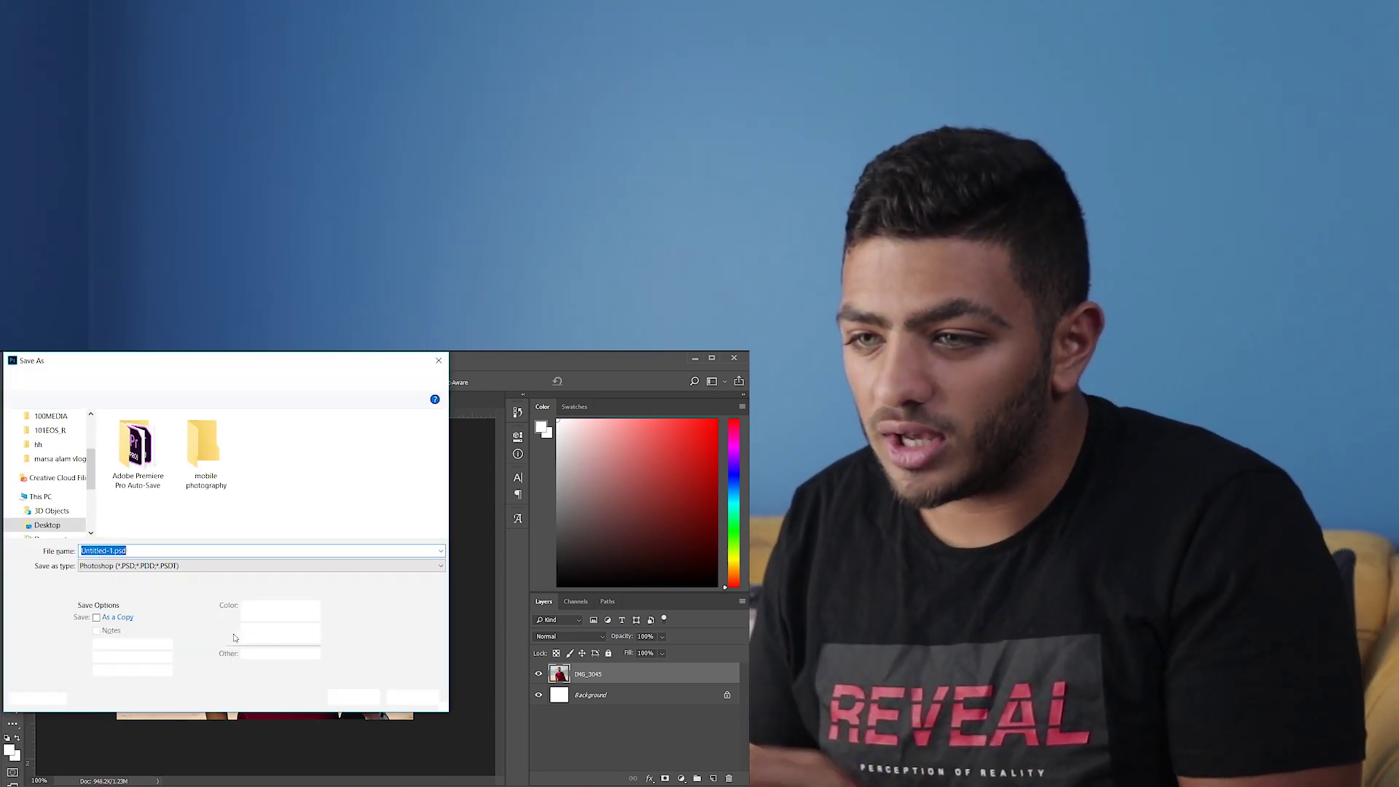
click(167, 566)
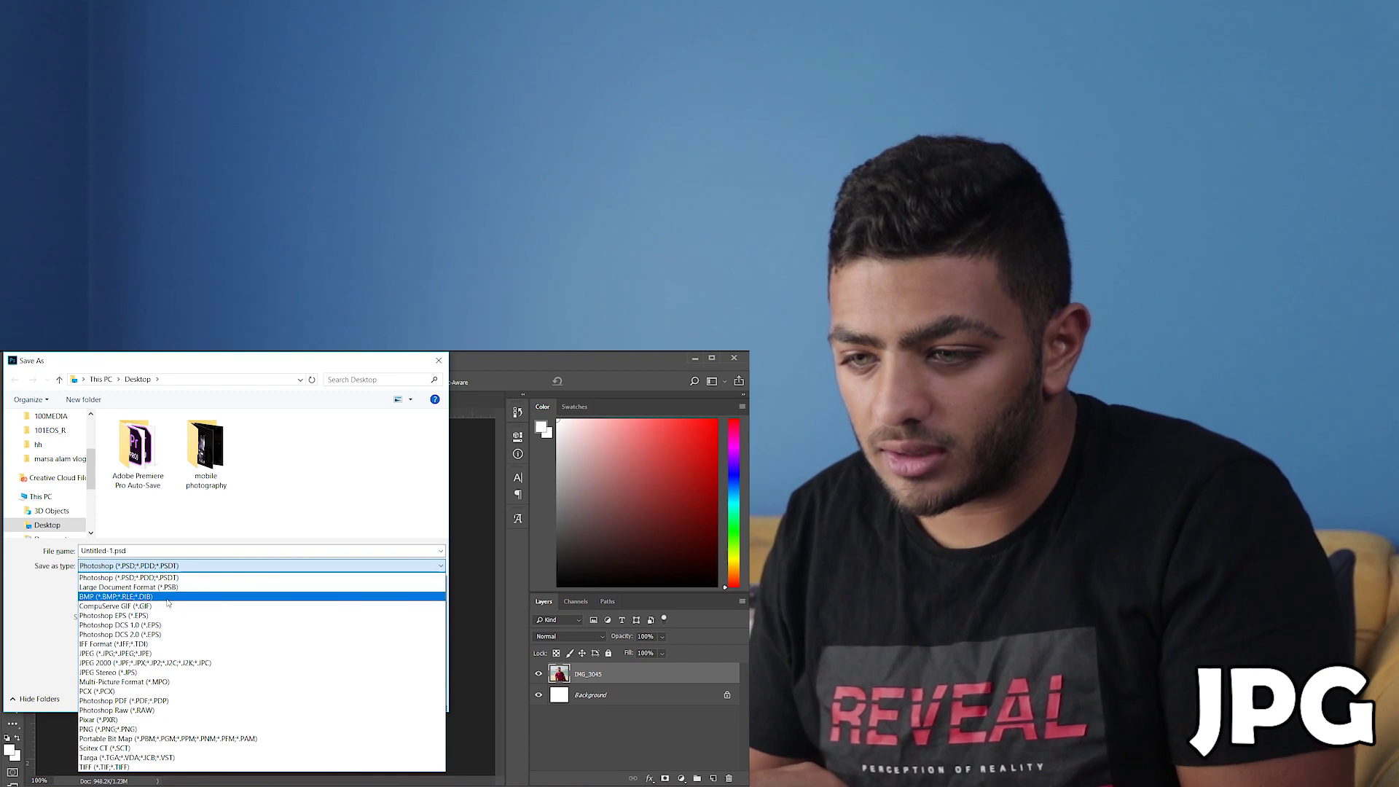
click(160, 653)
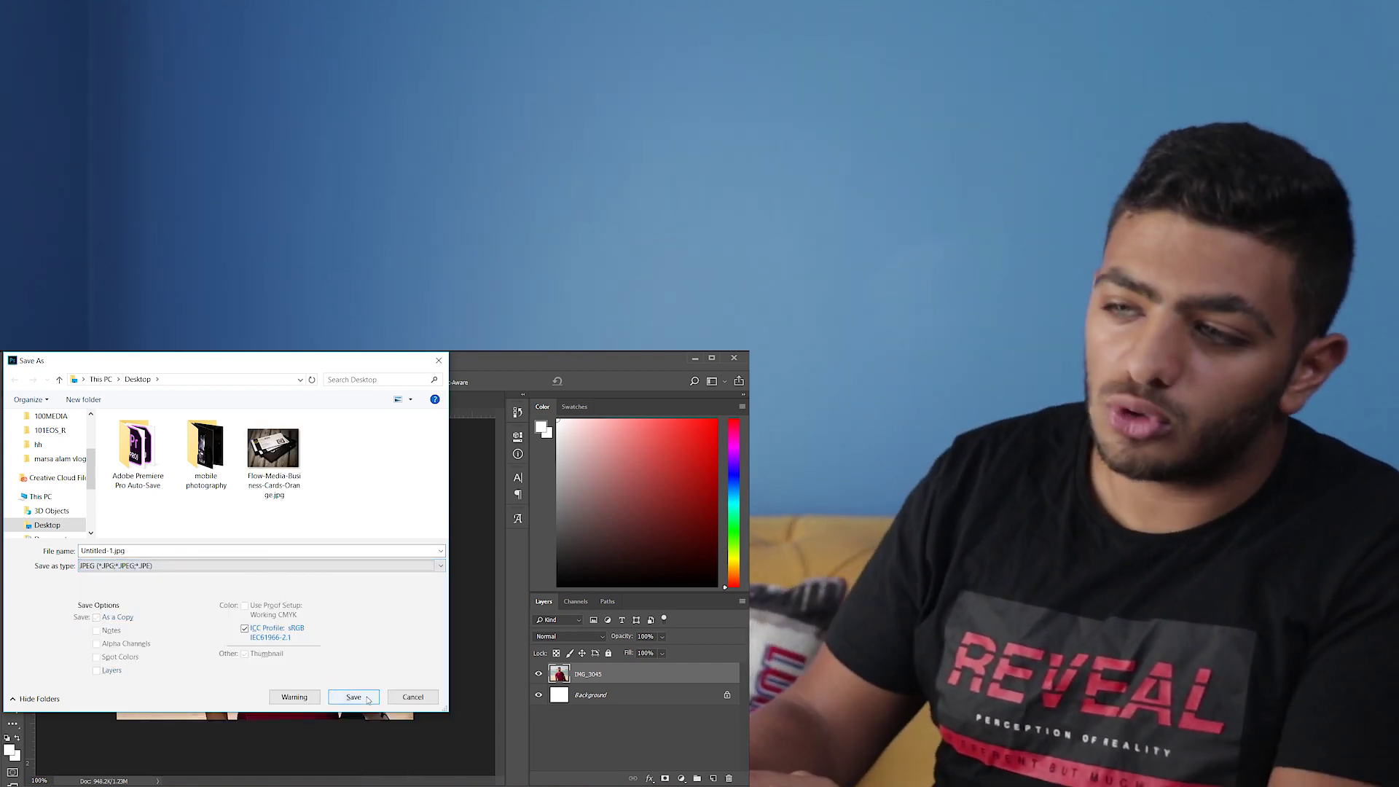
key(Return)
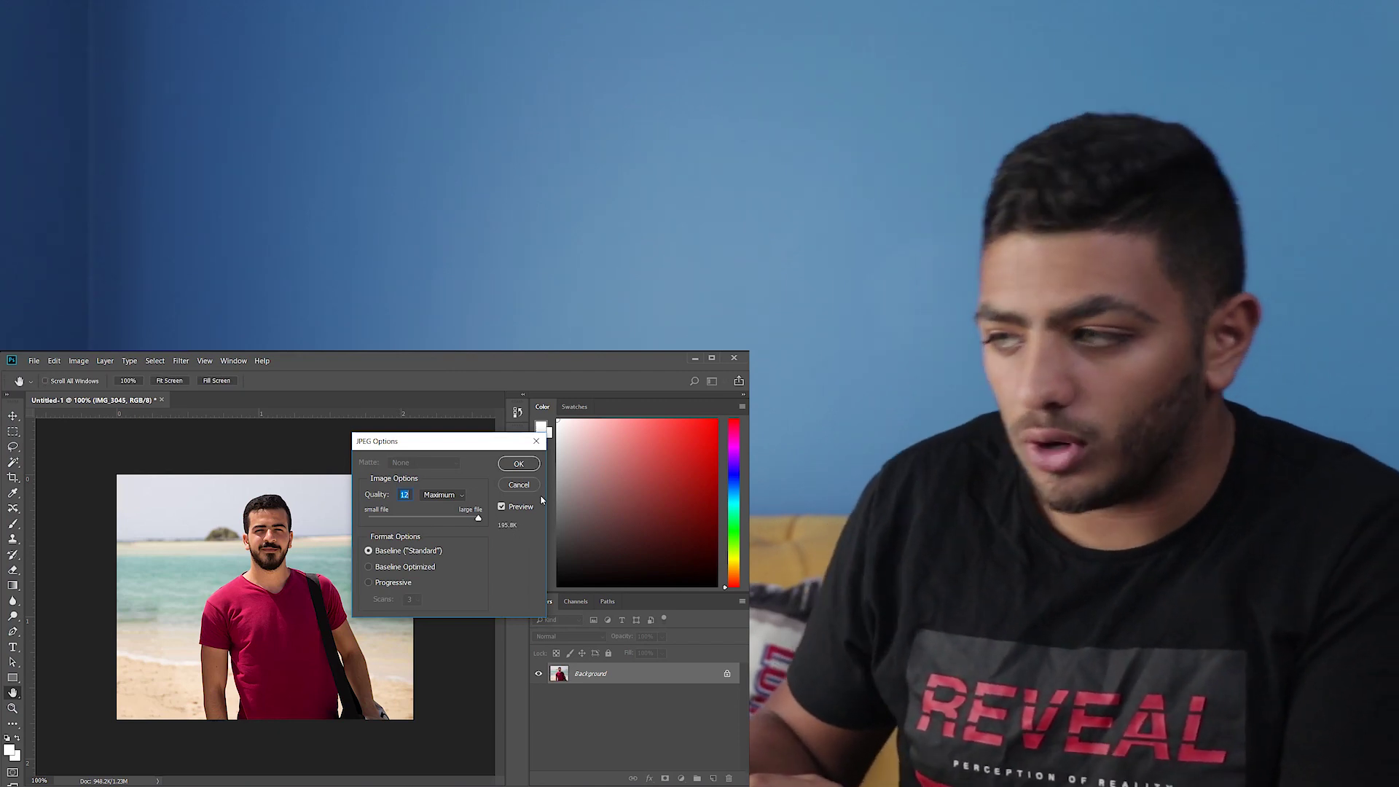